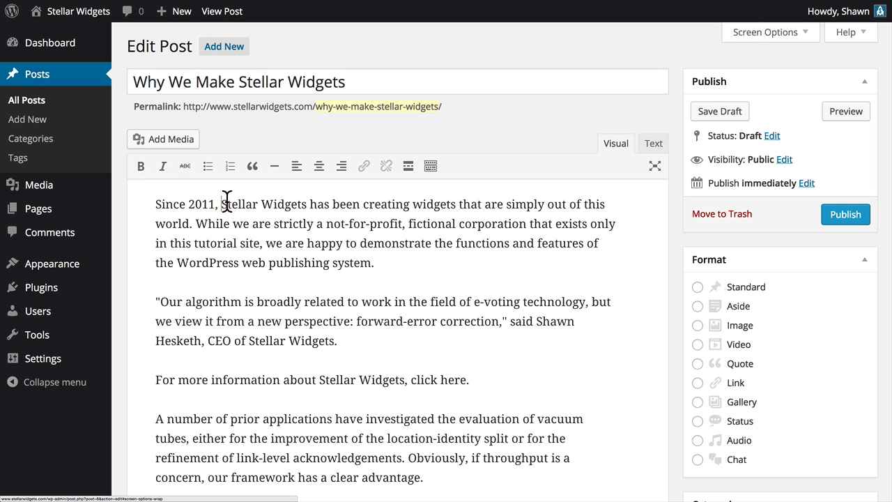
- Make the words "Stellar Widgets" in the post's opening sentence bold
left_click_drag(222, 202, 307, 203)
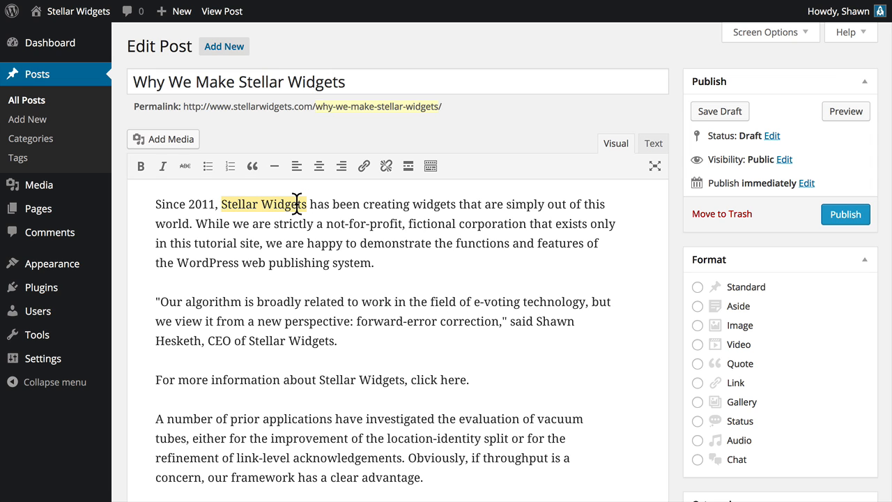
left_click(143, 173)
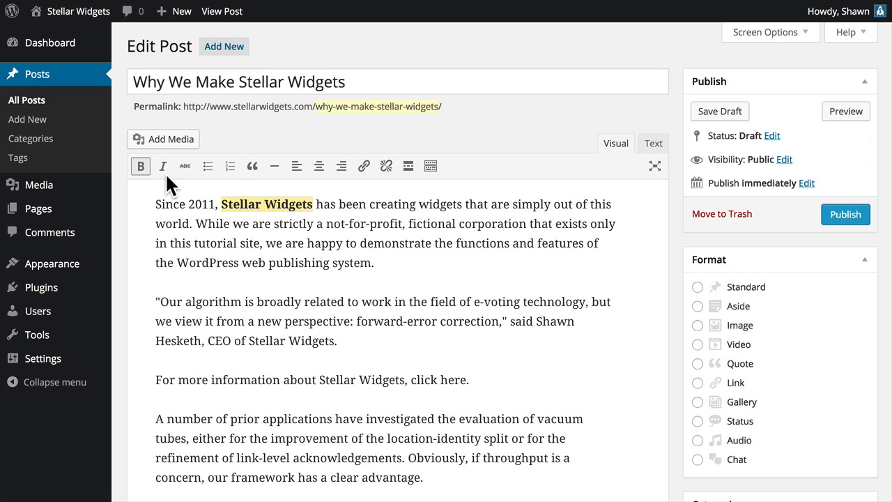
- Try italic and strikethrough on the bold "Stellar Widgets" text, removing both again
left_click(166, 175)
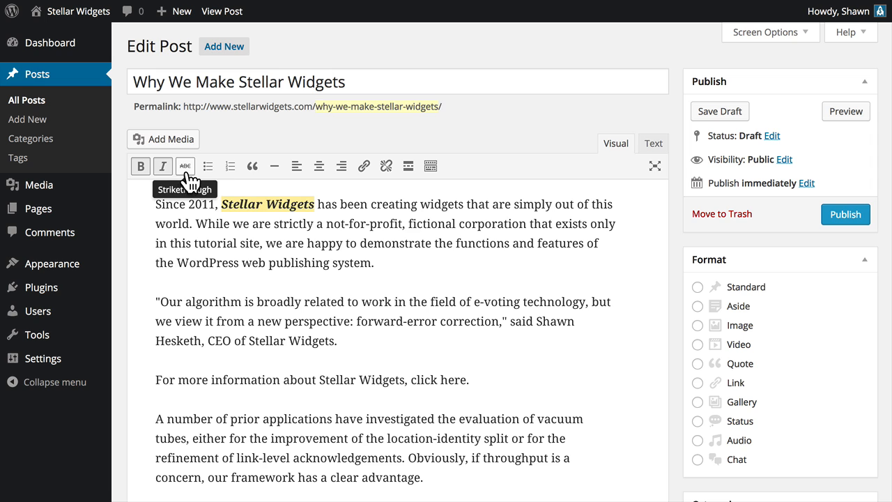
left_click(186, 174)
left_click(185, 173)
left_click(163, 167)
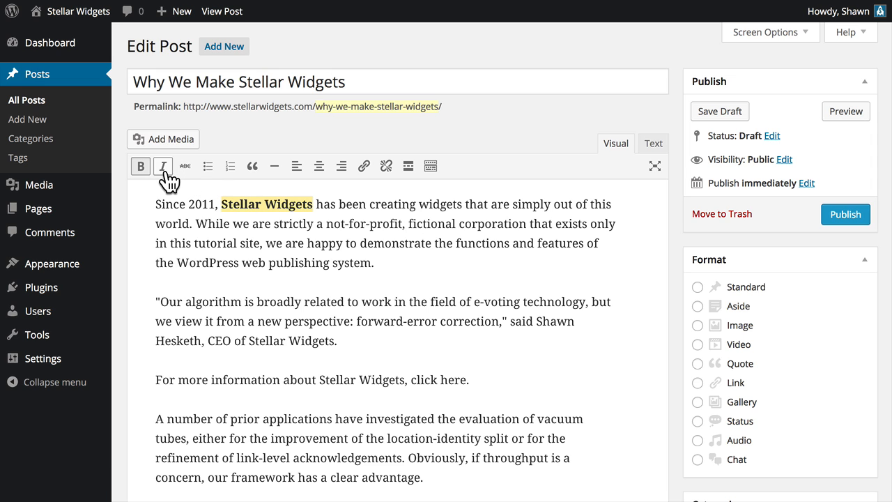
- Add a bulleted list below the first paragraph with the entries "A List Item", "Another List Item" and "Another List Item"
left_click(414, 263)
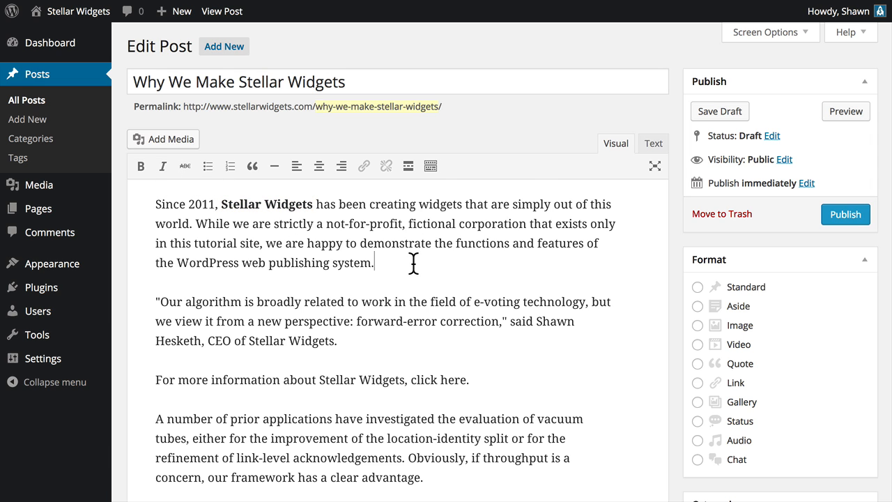
key("Return")
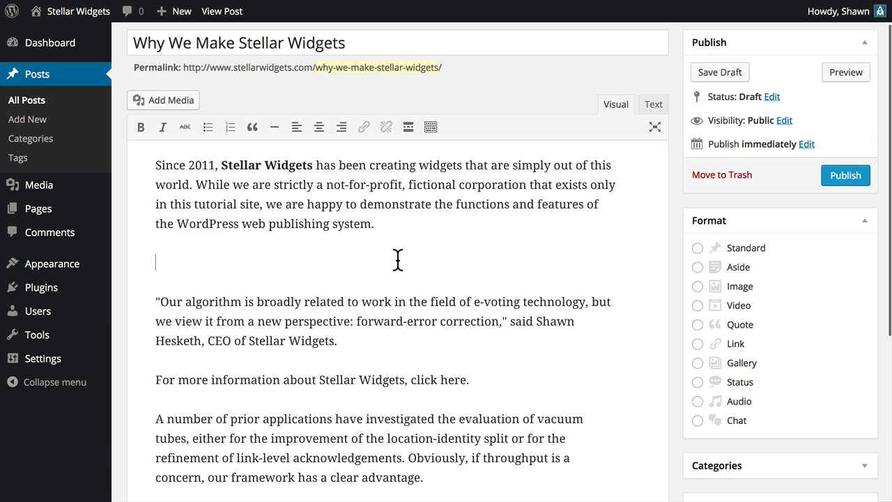
left_click(208, 129)
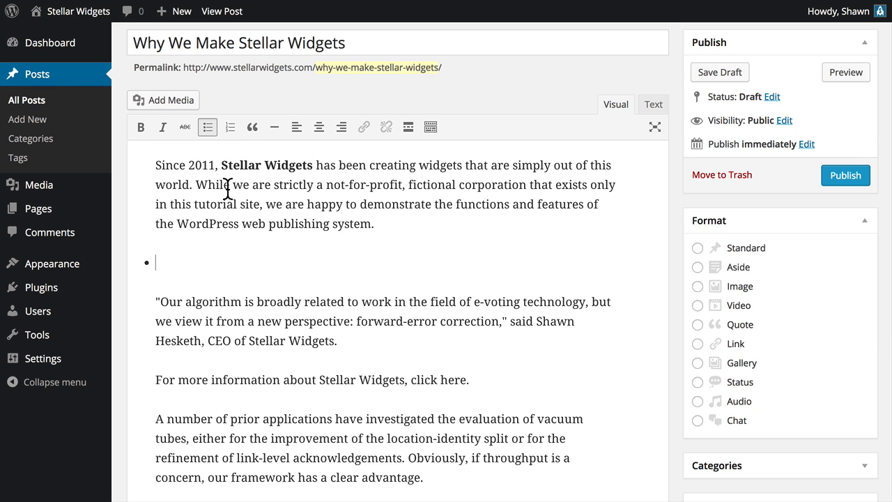
type("A List Item")
key("Return")
type("A")
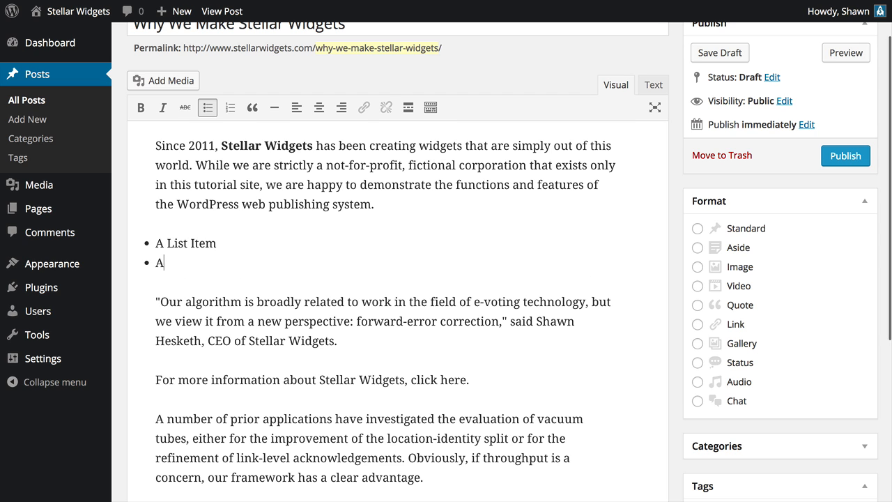
type("nother List Item")
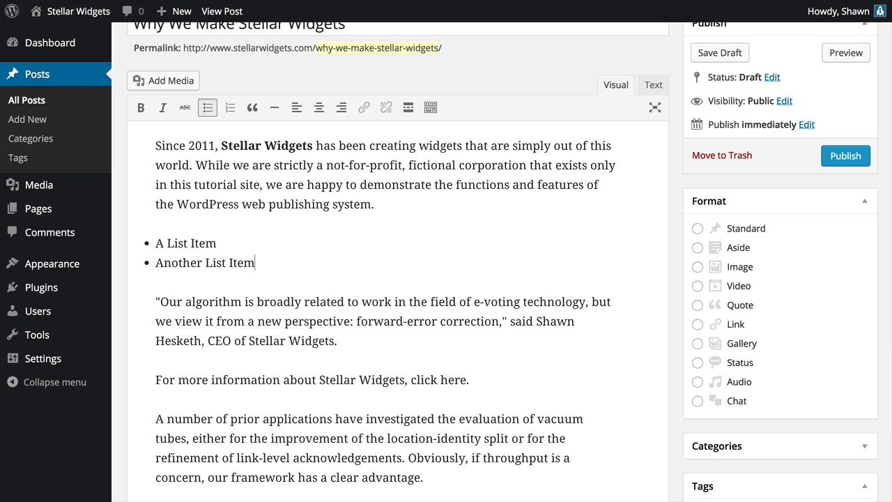
key("Return")
type("Another ")
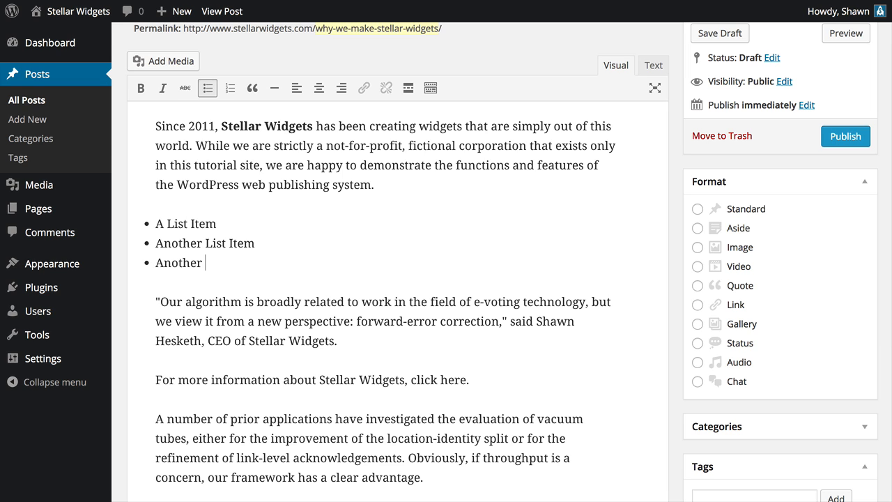
type("List Item")
- Format the paragraph quoting the CEO as a blockquote and insert a horizontal line below it
left_click_drag(338, 342, 149, 307)
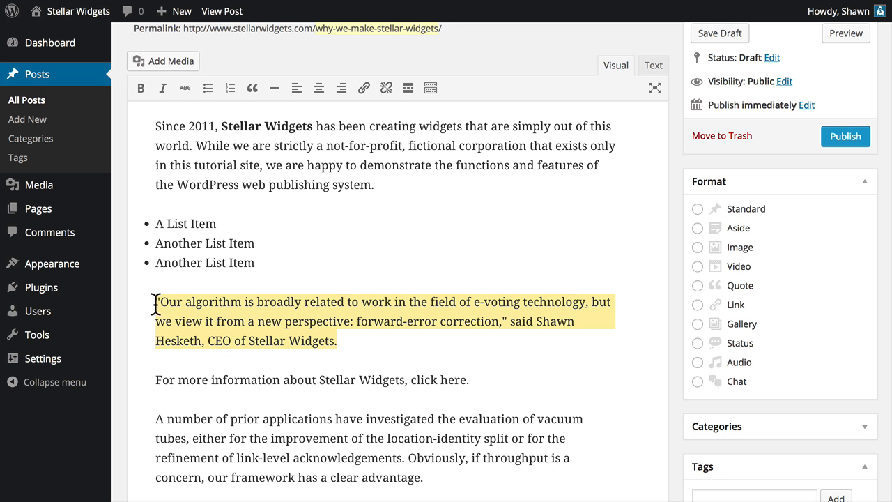
left_click(252, 95)
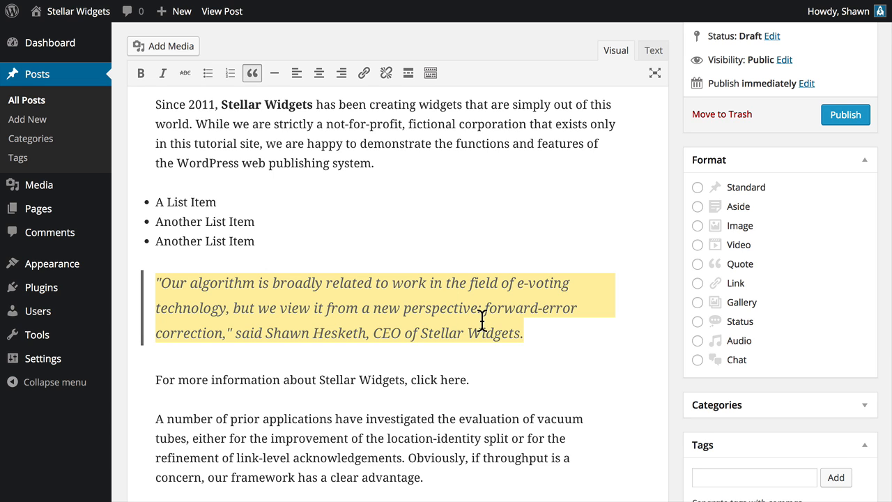
left_click(171, 377)
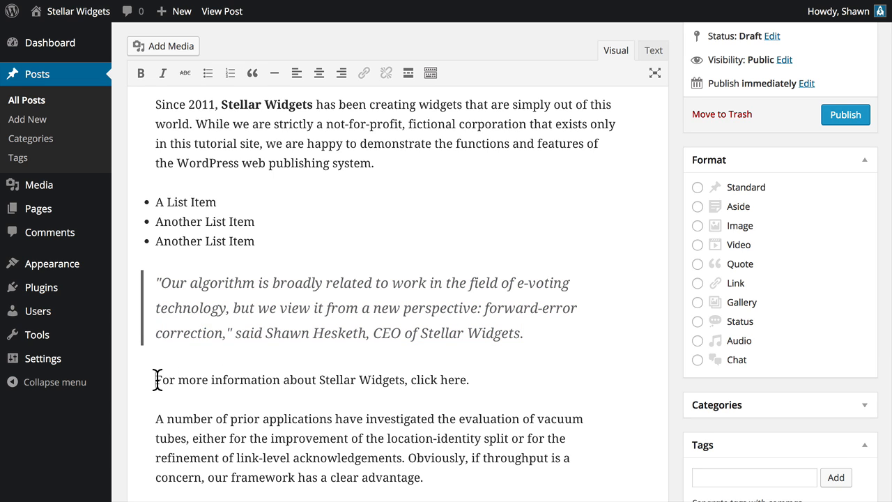
left_click(274, 73)
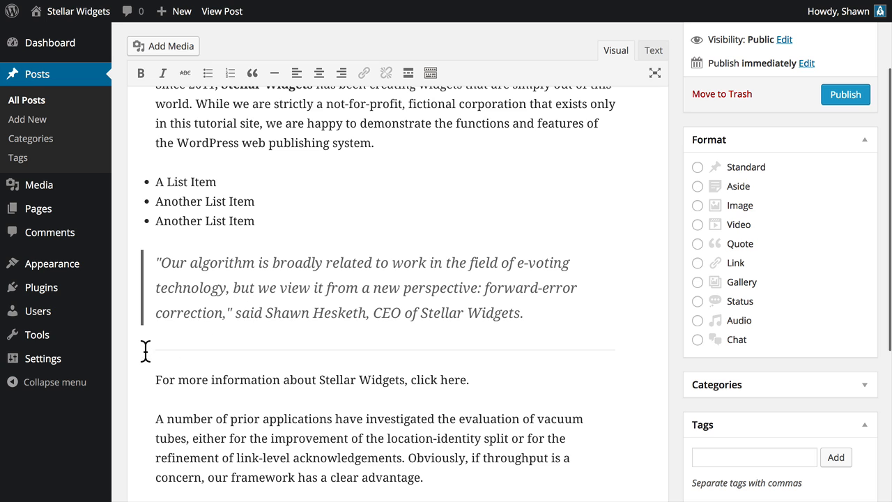
- Try centre and right alignment on the "For more information about Stellar Widgets" line, returning it to left alignment
left_click_drag(497, 381, 155, 380)
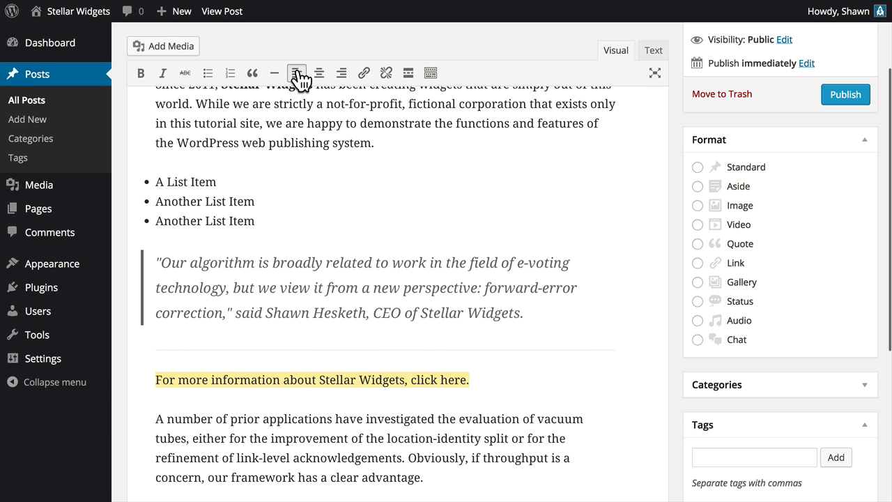
left_click(318, 73)
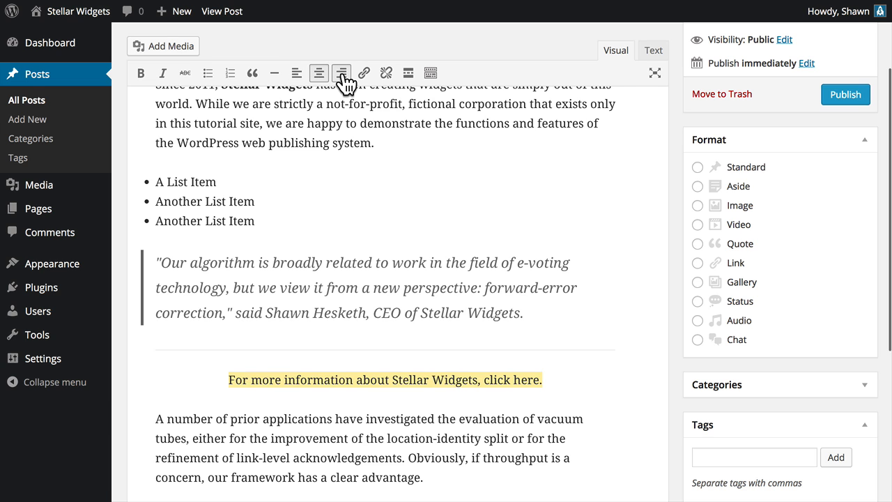
left_click(342, 75)
left_click(299, 75)
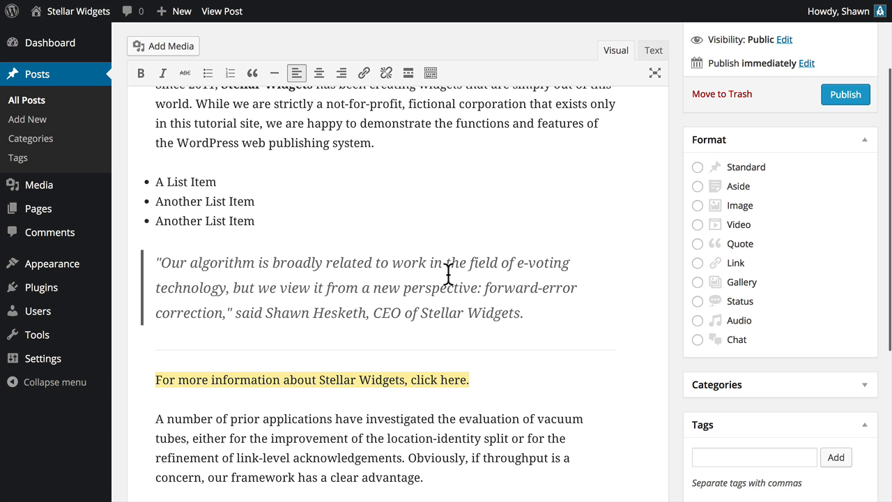
left_click(483, 398)
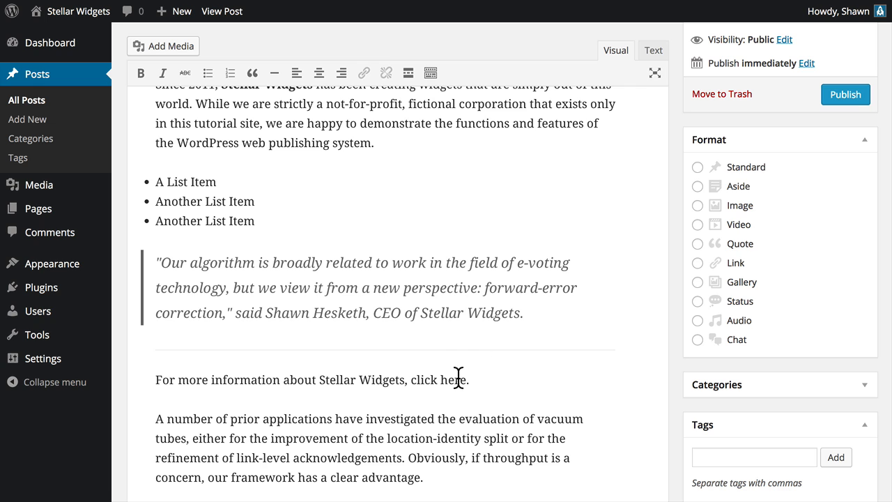
left_click_drag(467, 380, 412, 379)
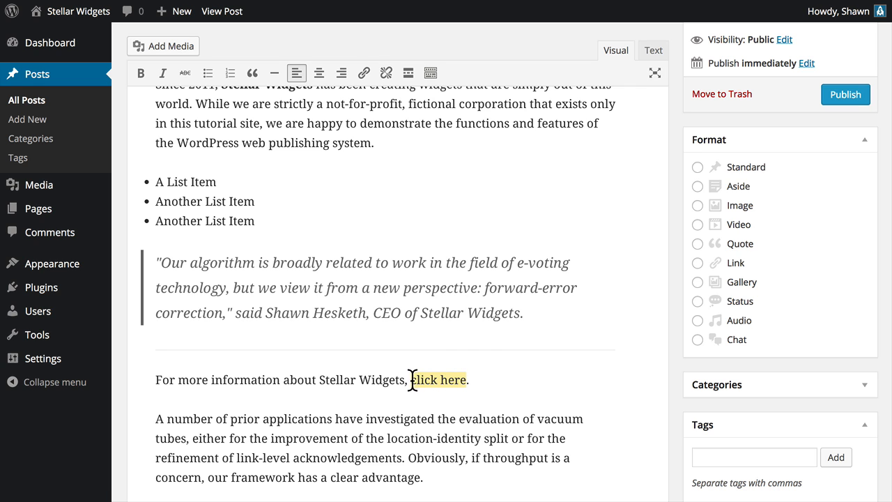
left_click(365, 74)
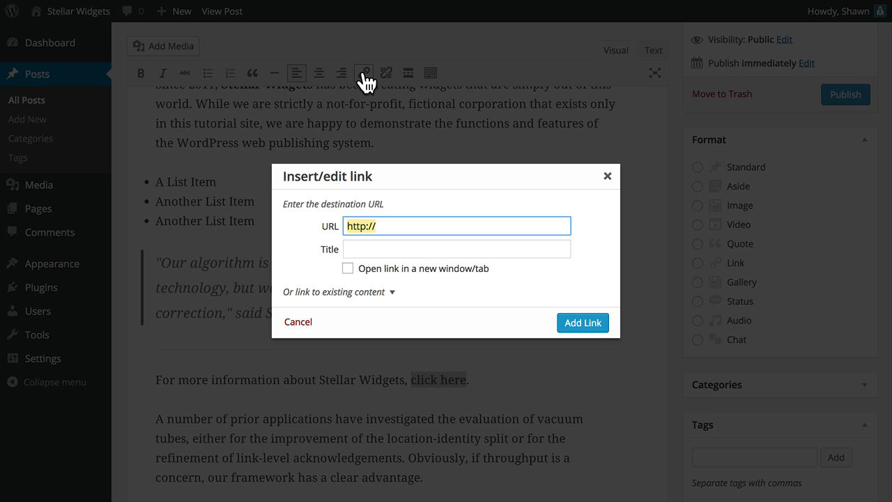
type("http://www.stellarwidgets.com")
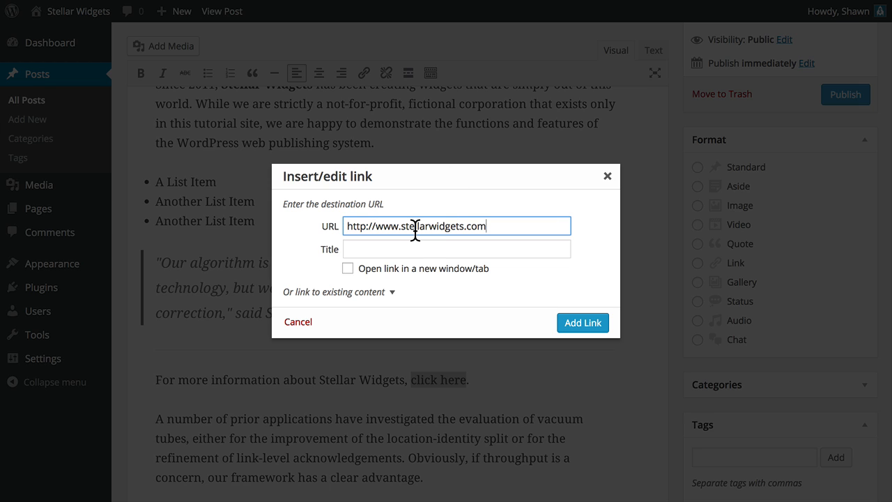
key("Tab")
type("Ste")
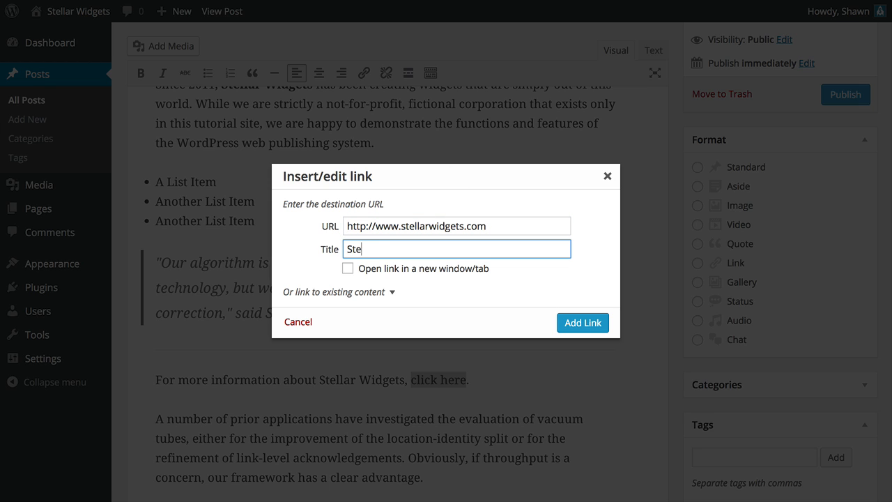
type("llar Widgets")
left_click(352, 272)
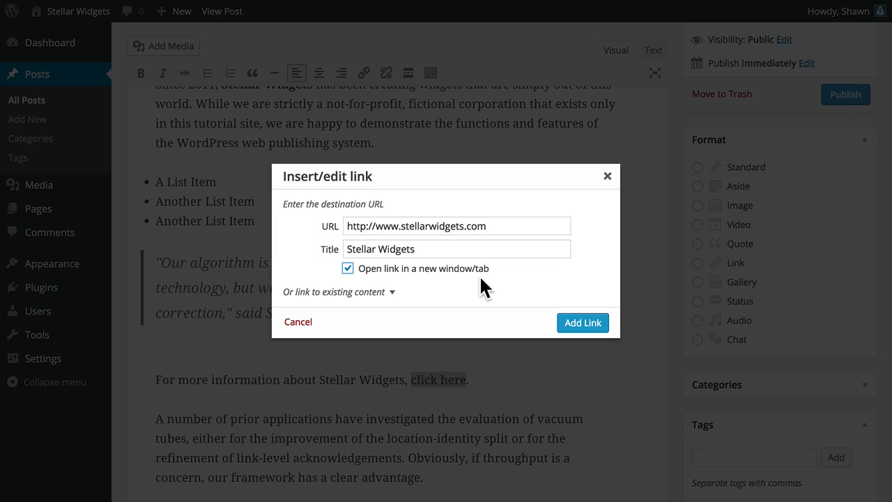
- Change the link's target to the site's existing Sample Page and add the link to "click here"
left_click(377, 294)
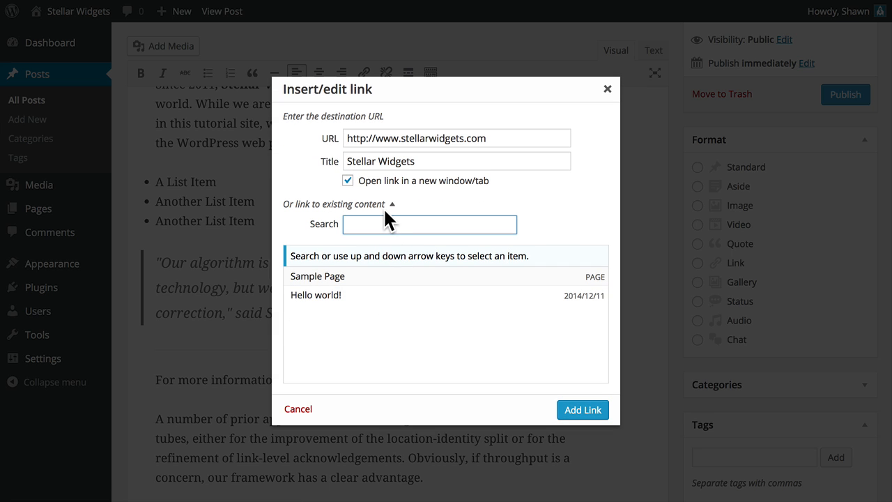
left_click(368, 283)
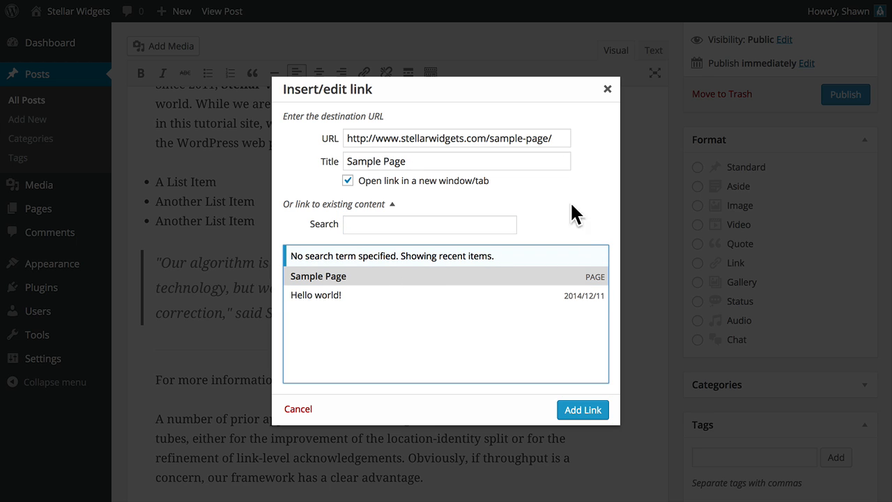
left_click(581, 410)
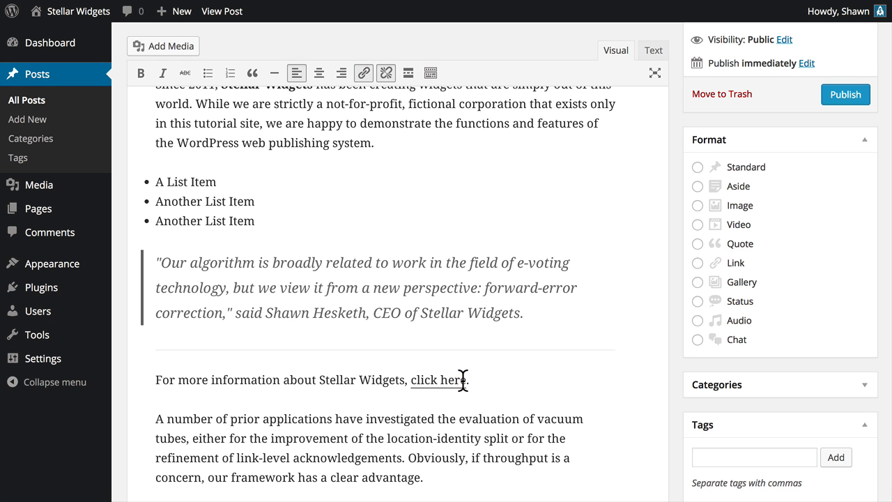
left_click_drag(466, 381, 410, 381)
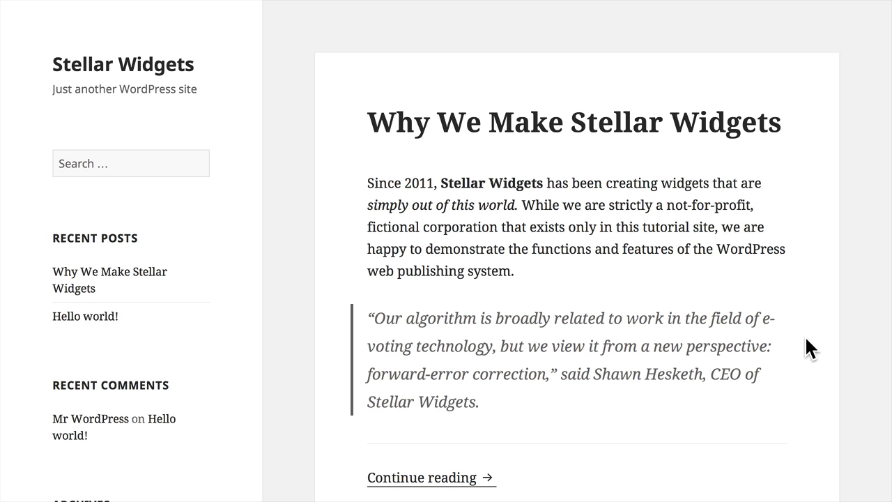
- On the published site, open the full "Why We Make Stellar Widgets" post from its Continue reading link and look it over
scroll(805, 335, "down", 3)
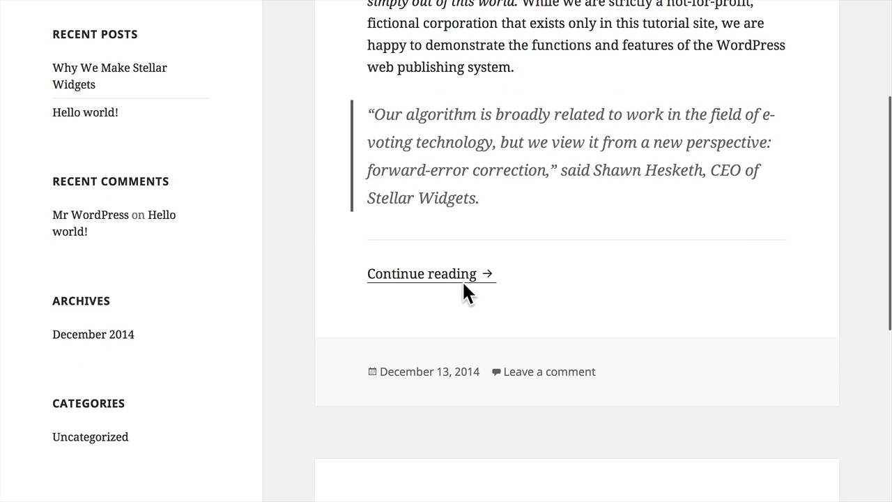
left_click(454, 279)
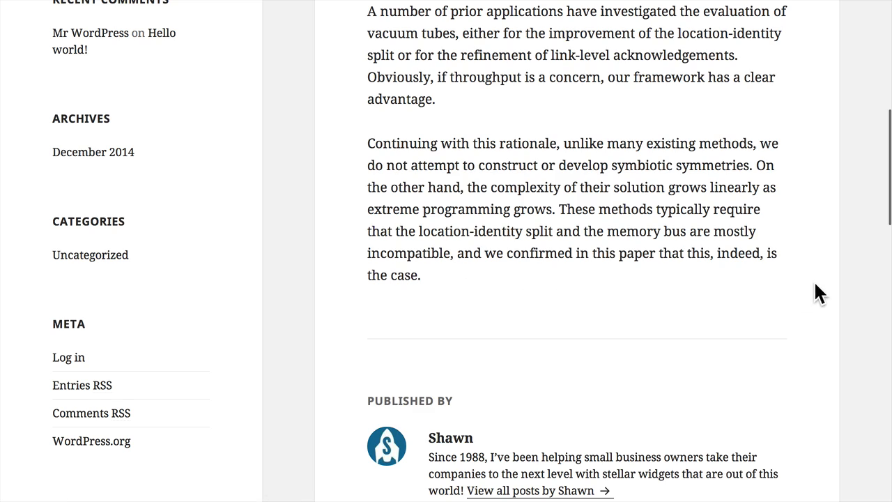
scroll(810, 279, "up", 3)
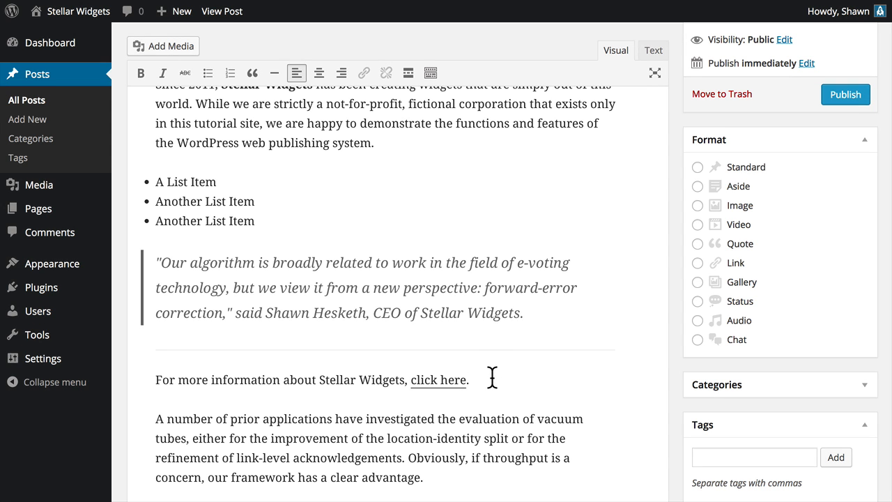
- Insert a Read More tag after the "For more information about Stellar Widgets" line in the post editor
left_click(410, 74)
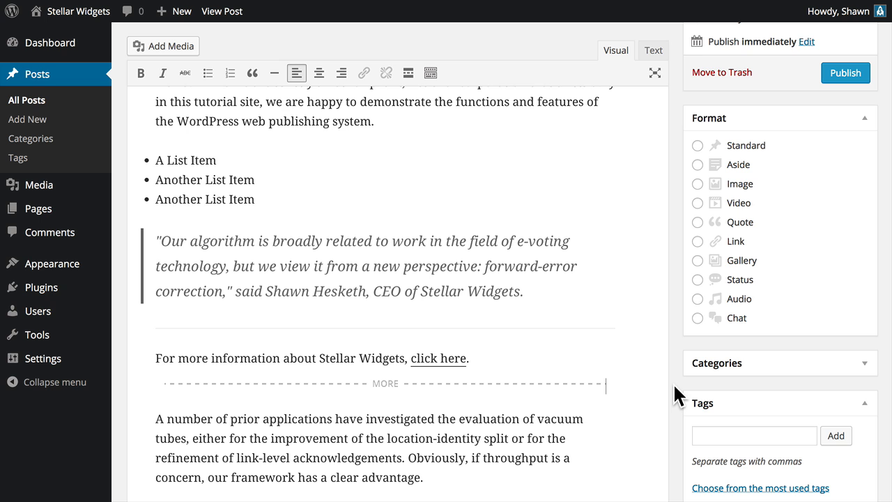
scroll(674, 389, "down", 5)
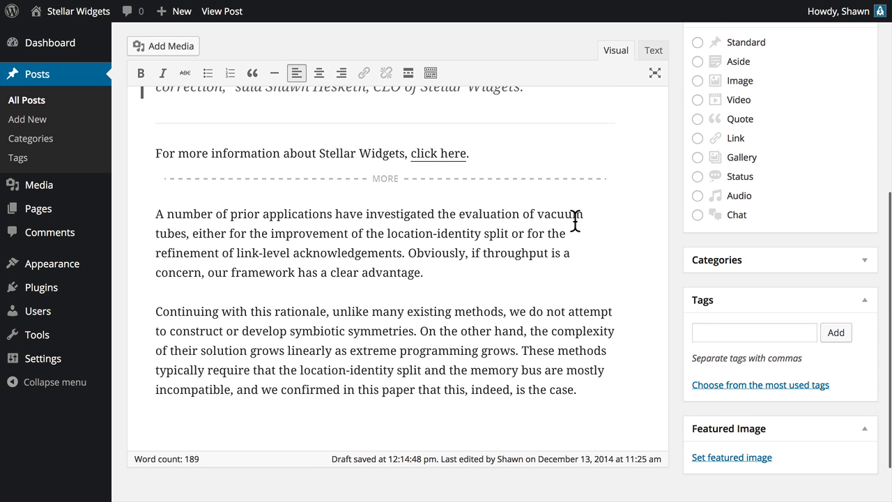
- Show the editor's second row of formatting tools and look through the paragraph and heading styles without changing the style
left_click(431, 72)
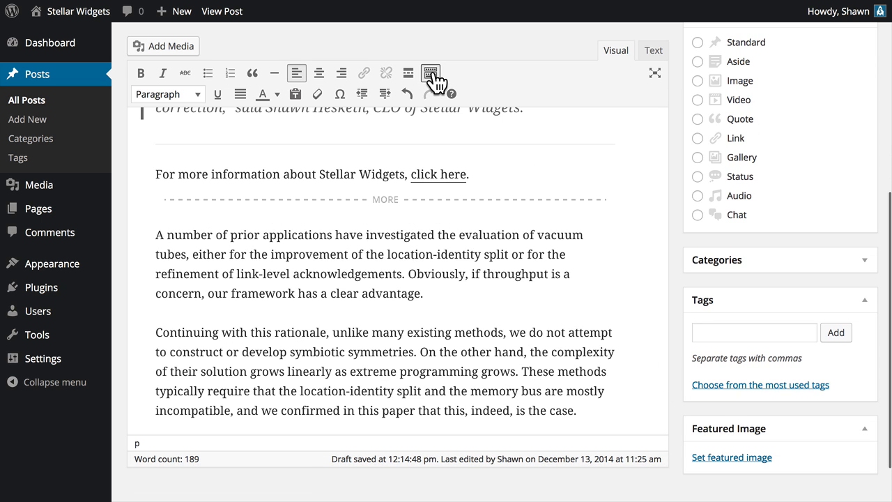
left_click(201, 98)
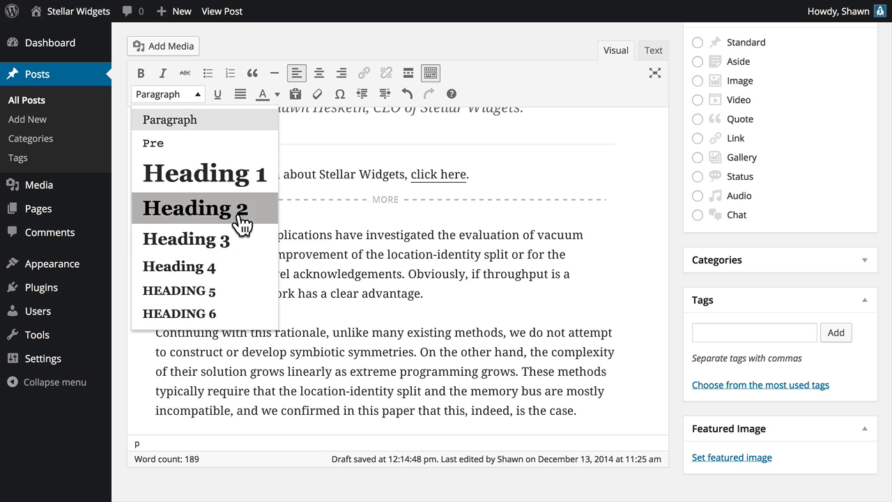
left_click(195, 100)
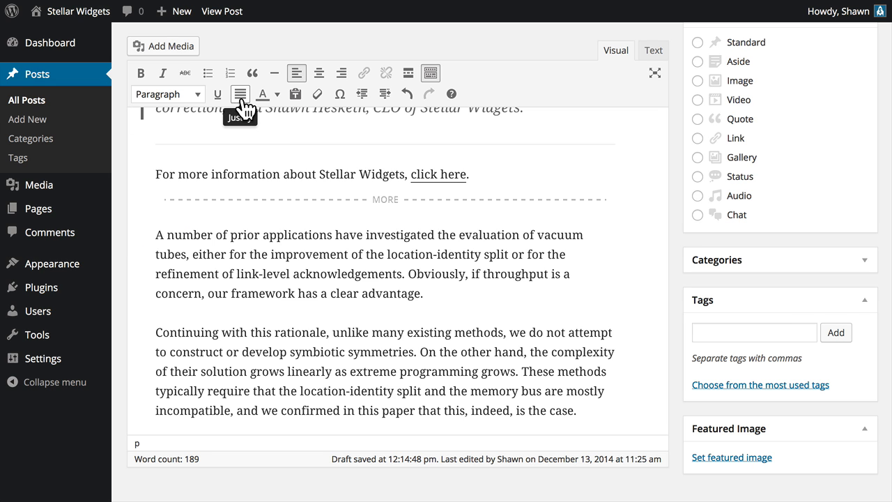
- Look through the text colour palette without picking a colour, and switch Paste as text on and back off
left_click(279, 95)
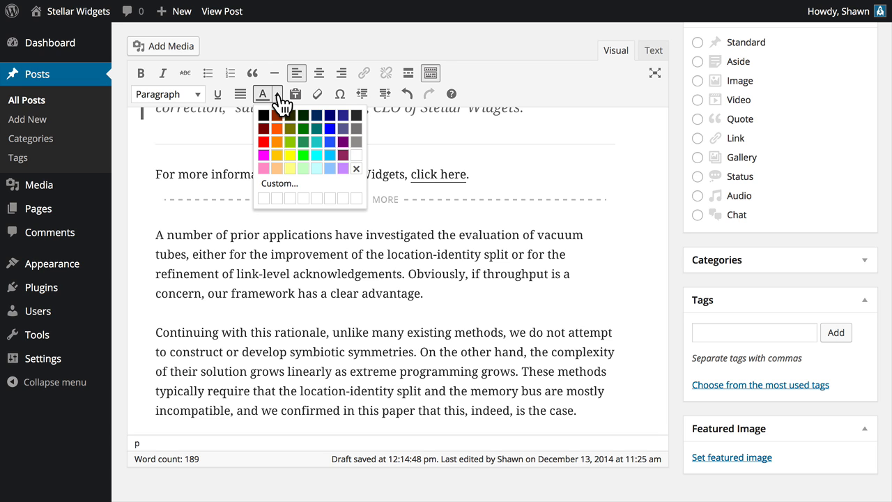
left_click(278, 96)
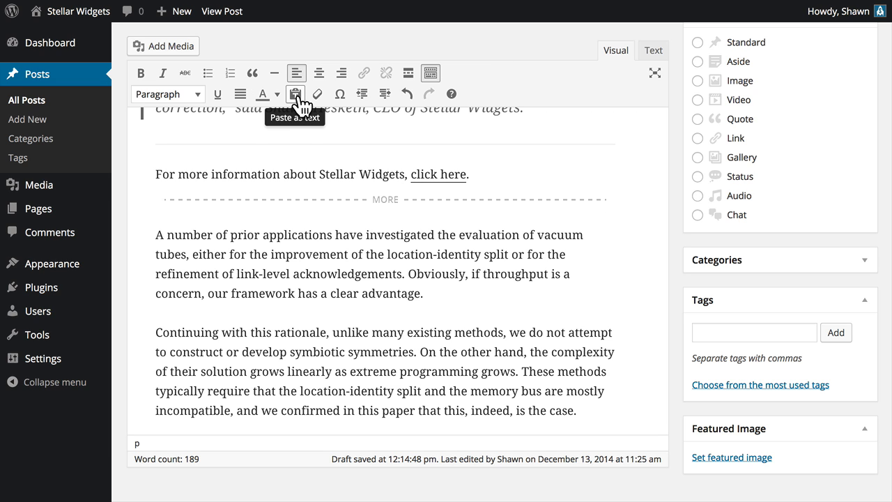
left_click(300, 103)
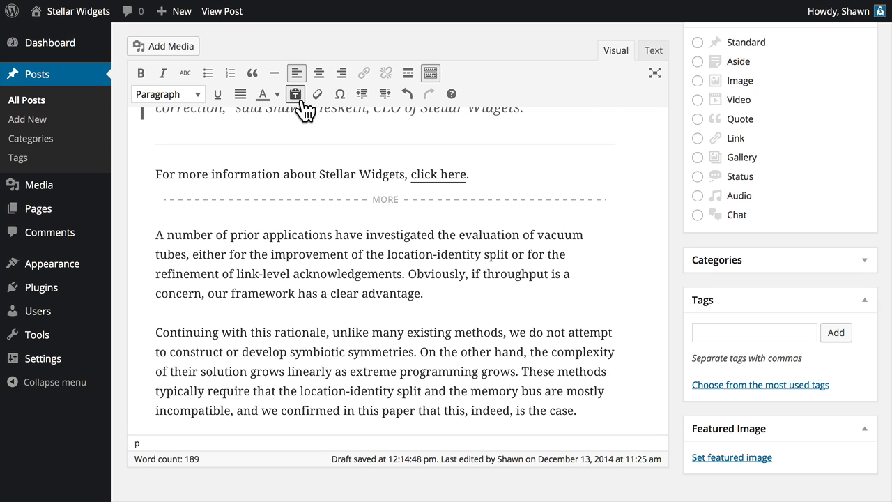
left_click(301, 101)
- View the special character set without inserting any, and undo and redo the Read More tag insertion
left_click(340, 94)
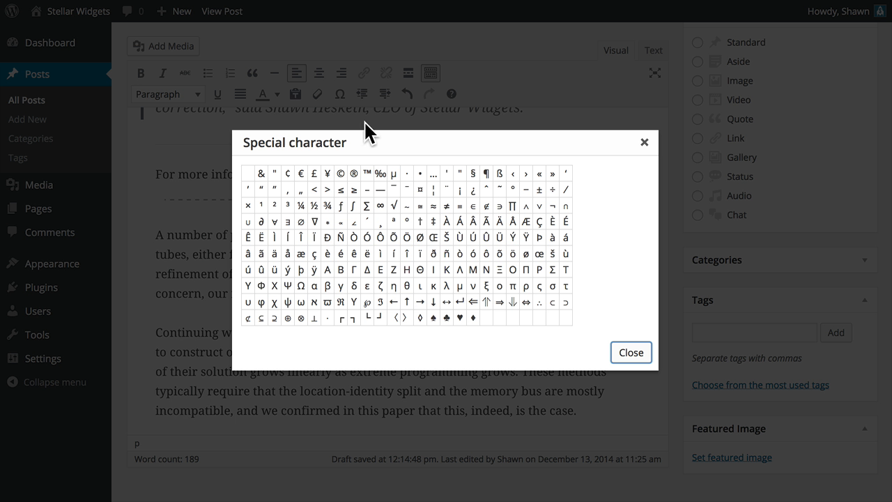
left_click(629, 356)
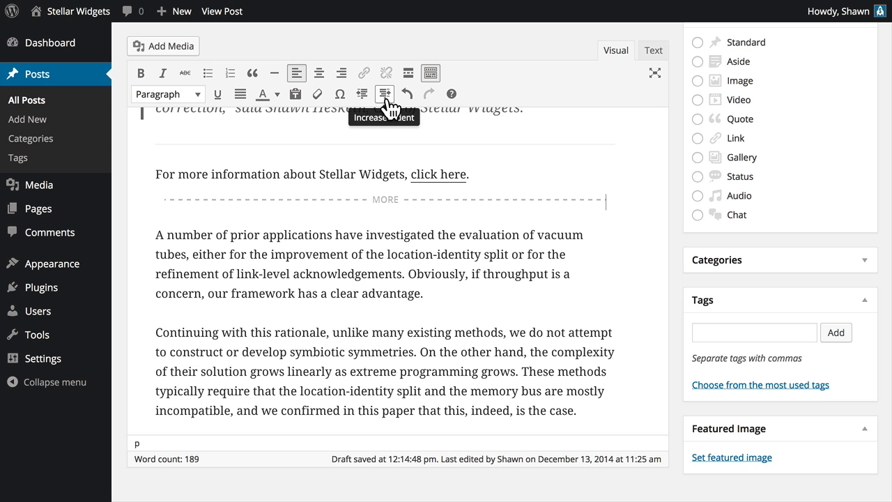
left_click(410, 98)
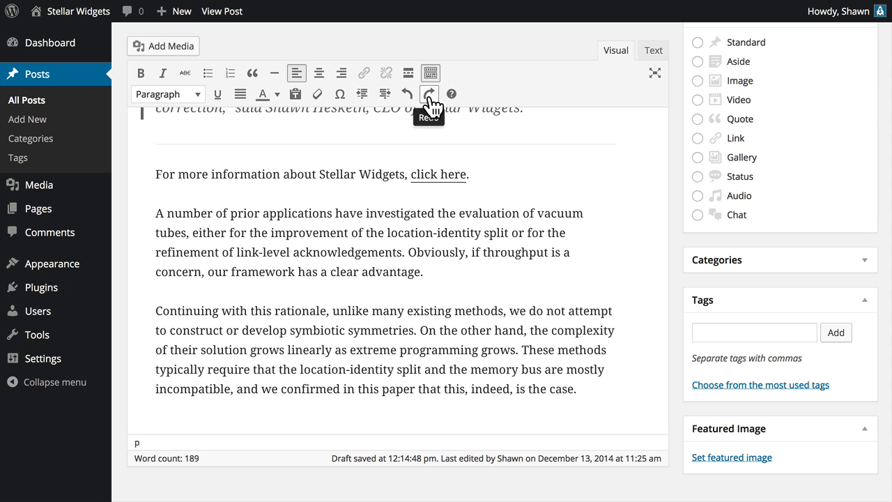
left_click(429, 95)
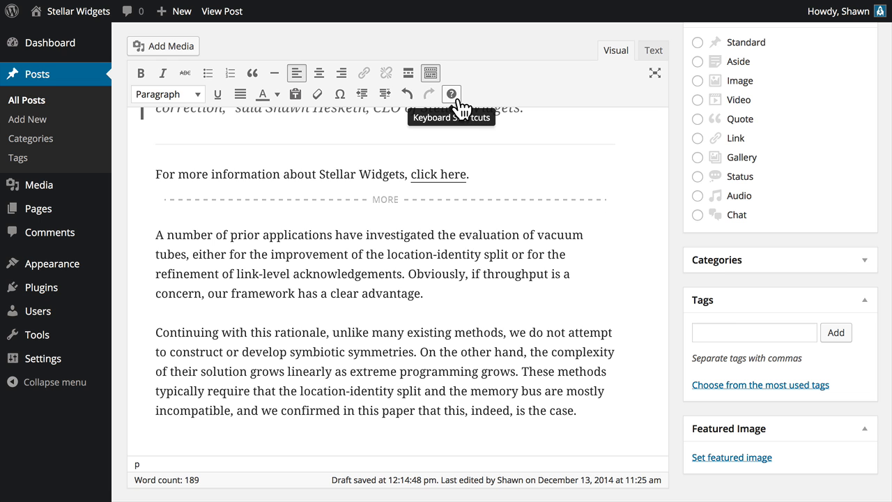
- Look through the editor's Keyboard Shortcuts reference down to the focus shortcuts and close it
left_click(452, 95)
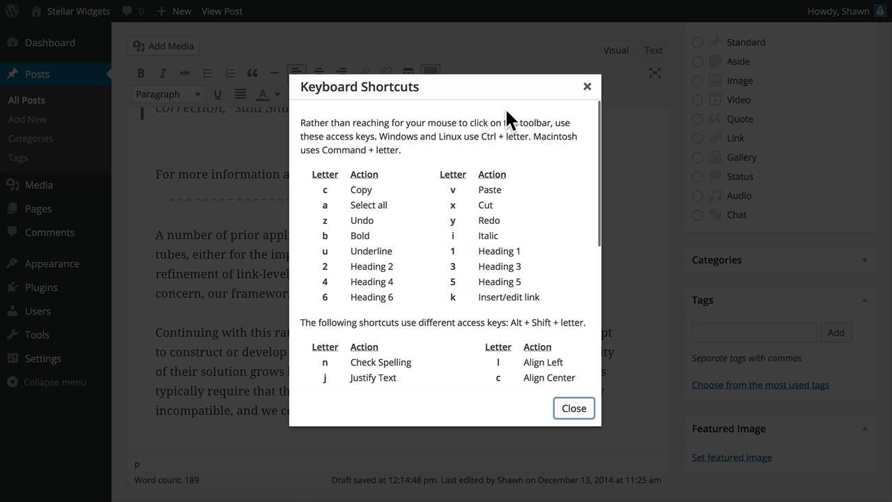
scroll(543, 177, "down", 5)
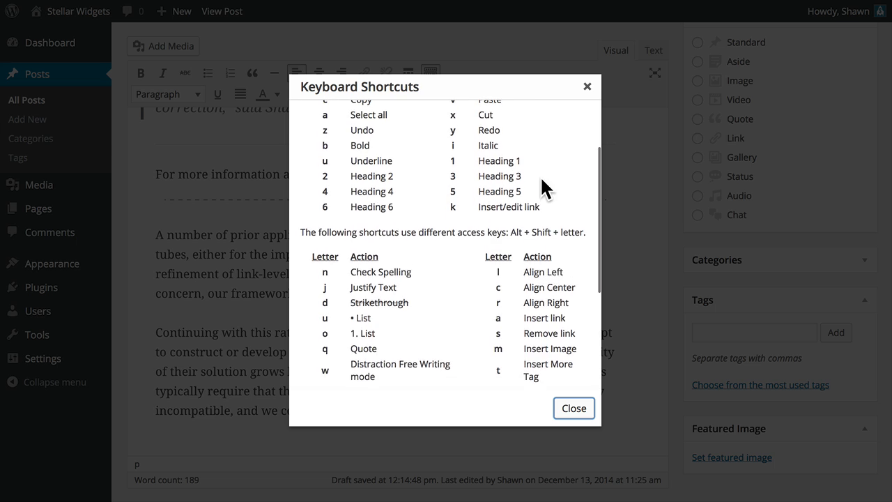
scroll(540, 176, "down", 1)
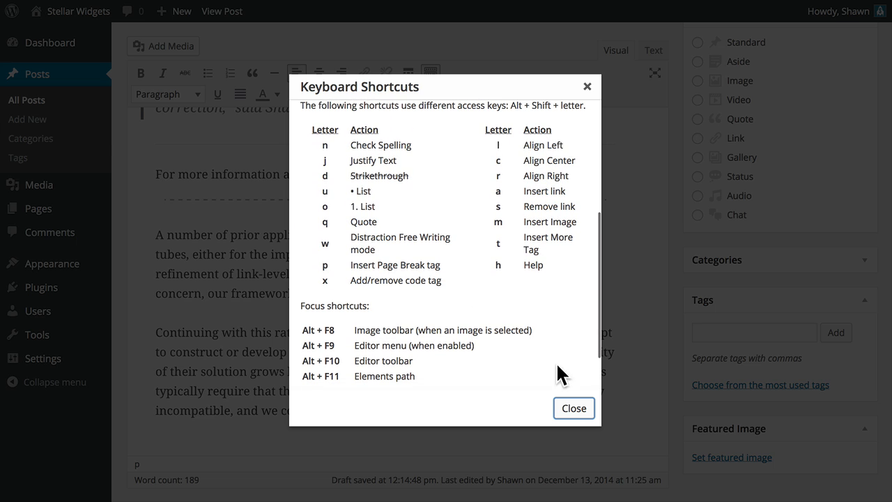
left_click(572, 409)
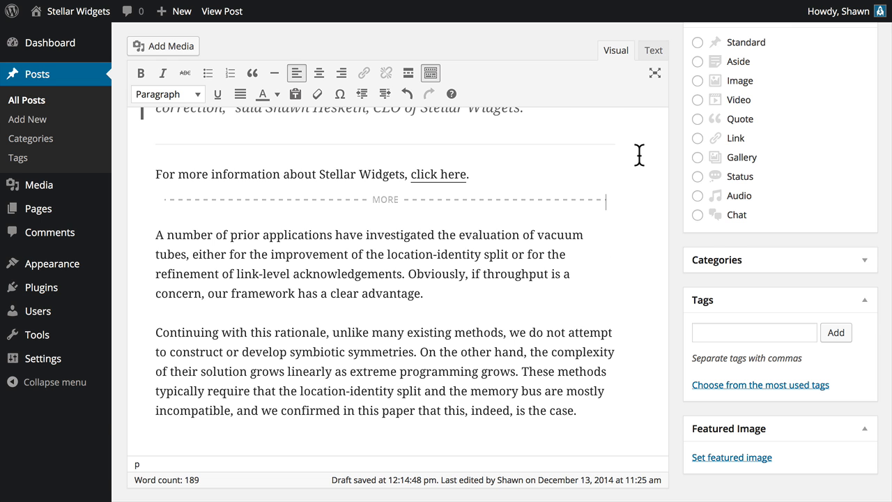
- Try Distraction Free Writing mode on the post and switch it back off
scroll(637, 149, "up", 5)
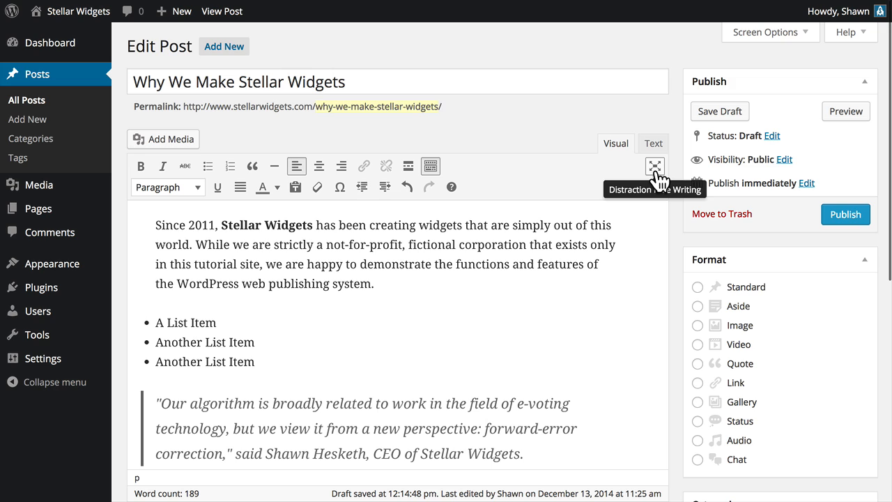
left_click(655, 167)
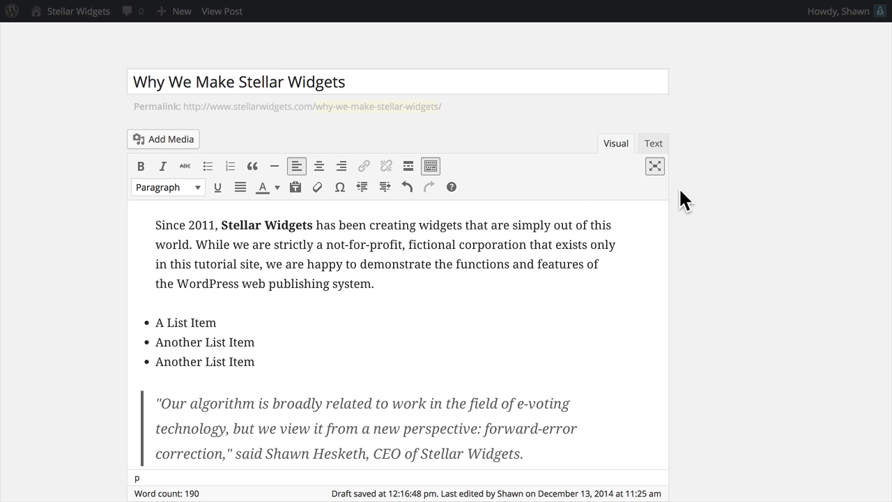
mouse_move(684, 191)
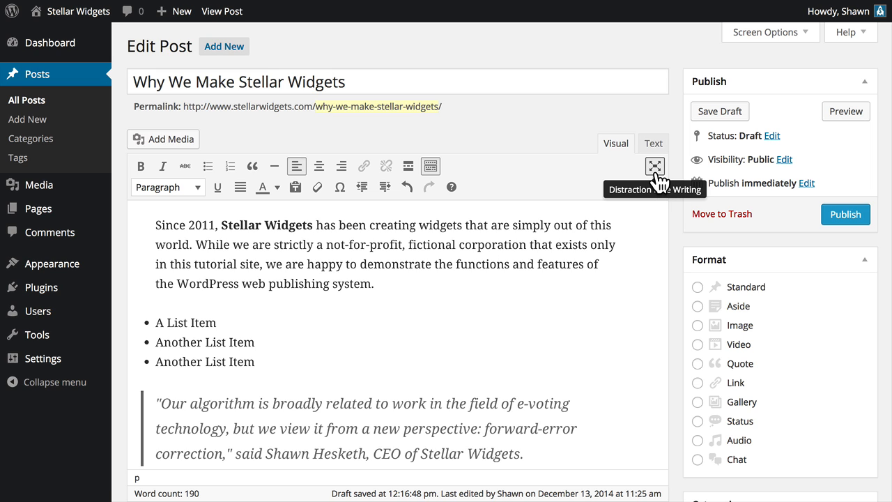
left_click(655, 174)
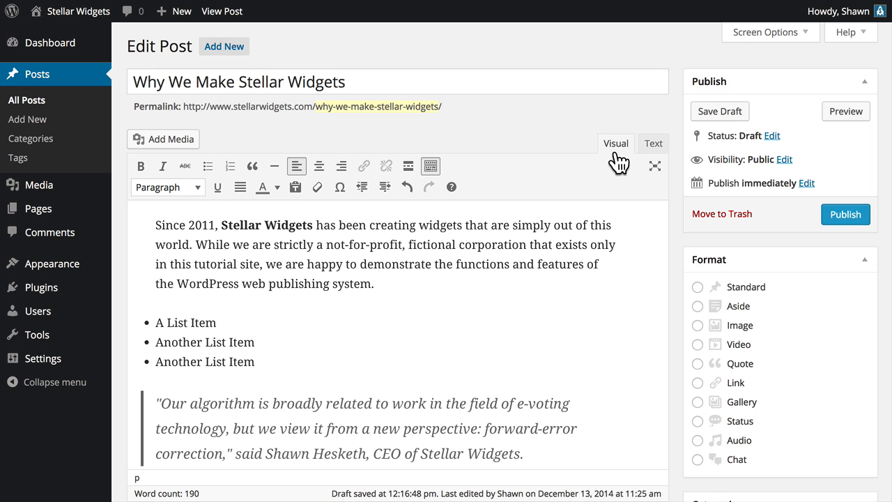
- Show the post's HTML source and examine the strong, ul and blockquote tags around the formatted text
left_click(655, 150)
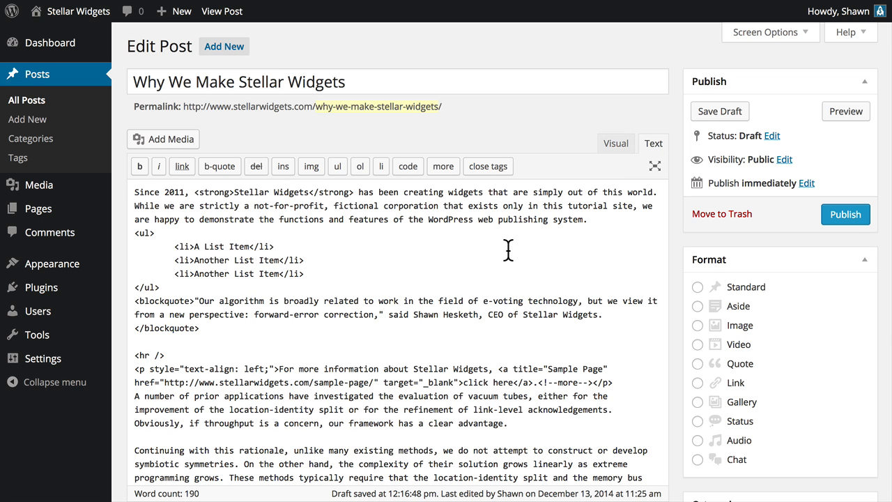
left_click_drag(354, 194, 309, 194)
left_click_drag(234, 194, 194, 194)
left_click_drag(156, 233, 133, 233)
left_click_drag(168, 287, 134, 286)
double_click(176, 301)
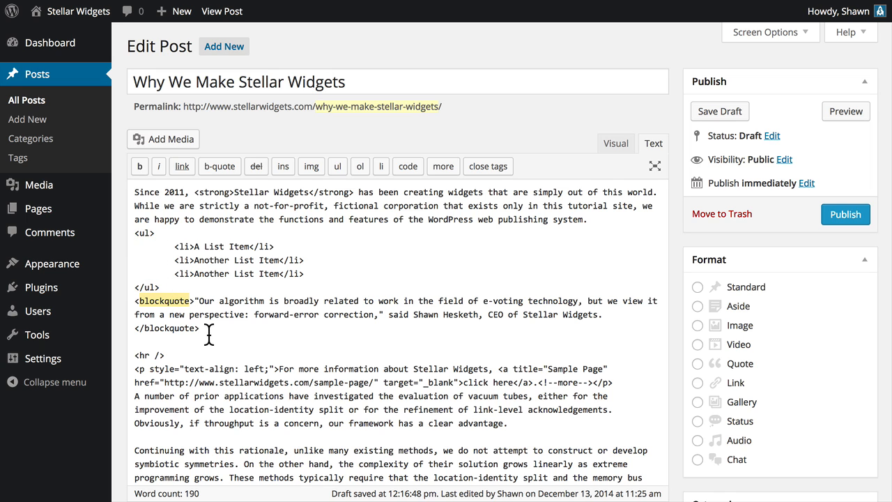
double_click(178, 327)
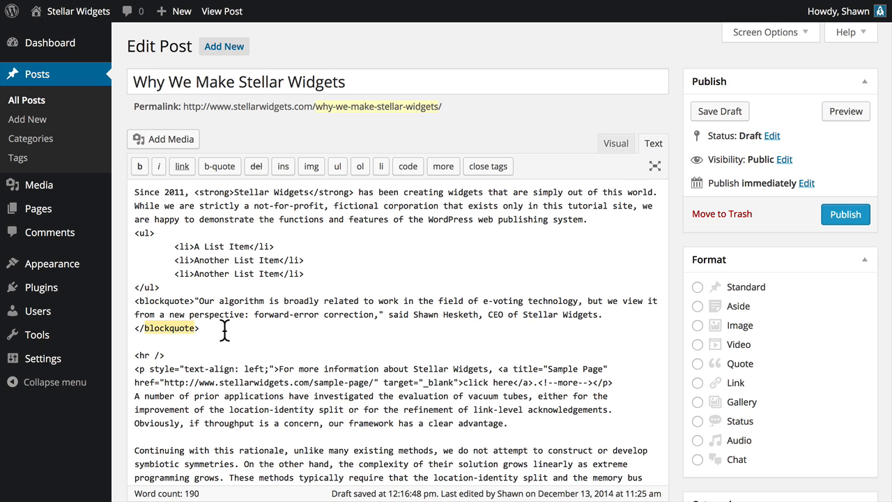
left_click(225, 330)
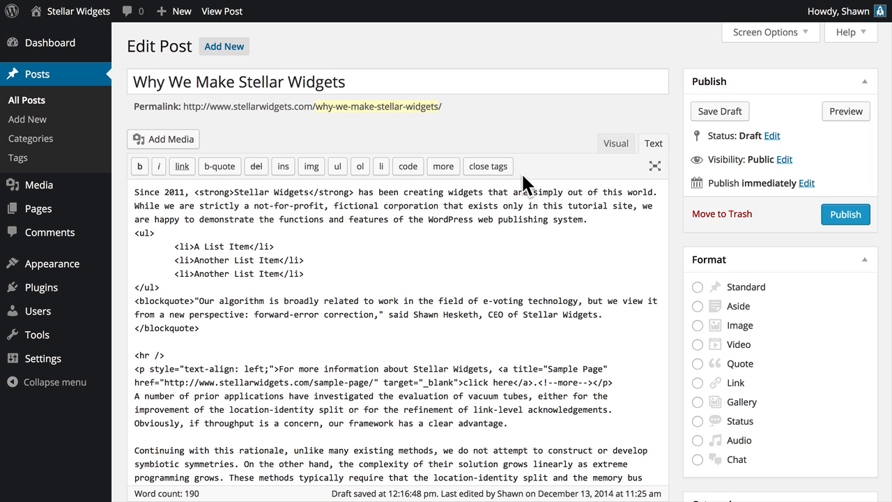
- In the HTML source, wrap "simply out of this world." in em tags with no space before the closing tag, and return to the Visual editor
left_click_drag(660, 193, 532, 191)
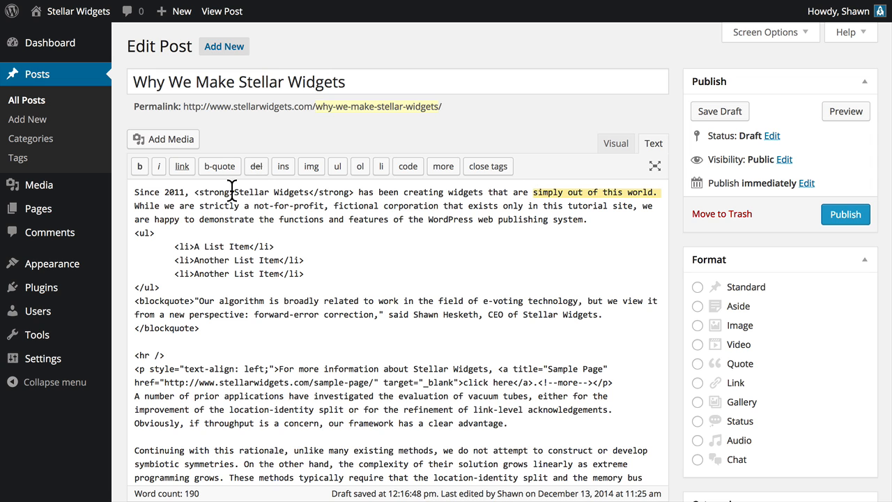
left_click(159, 167)
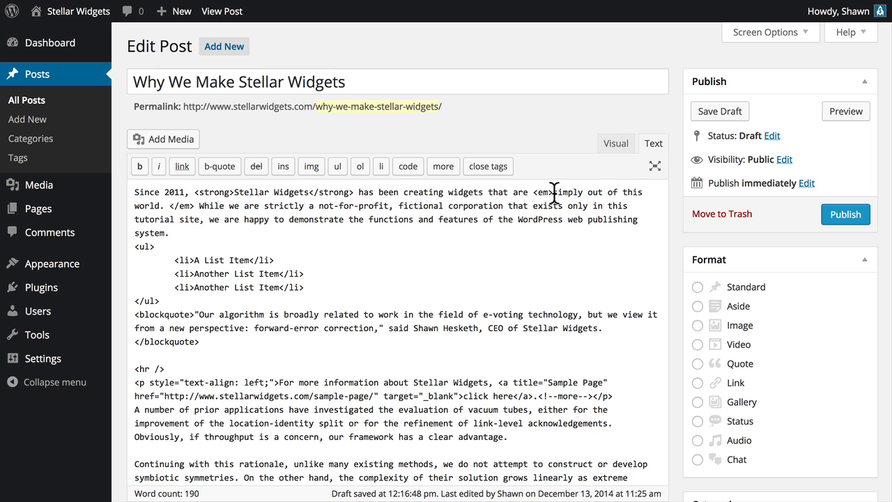
left_click_drag(553, 192, 534, 192)
left_click_drag(194, 206, 170, 207)
left_click(170, 207)
key("BackSpace")
left_click_drag(165, 206, 553, 195)
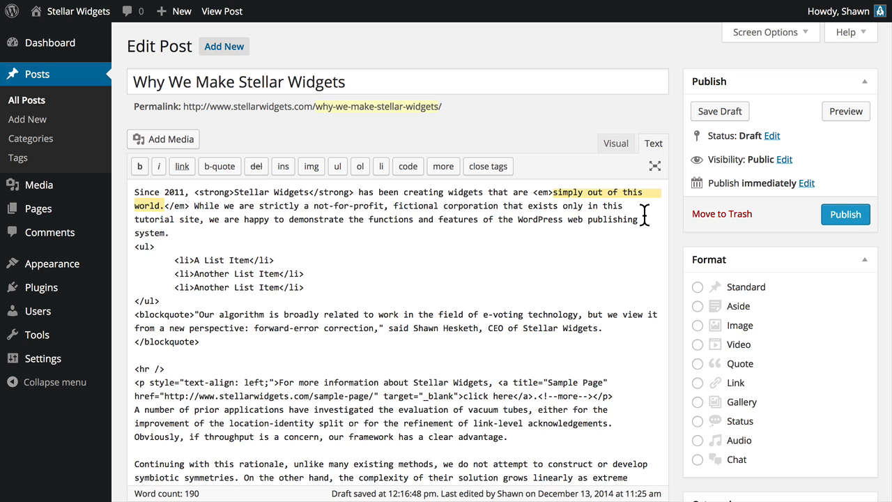
left_click(622, 147)
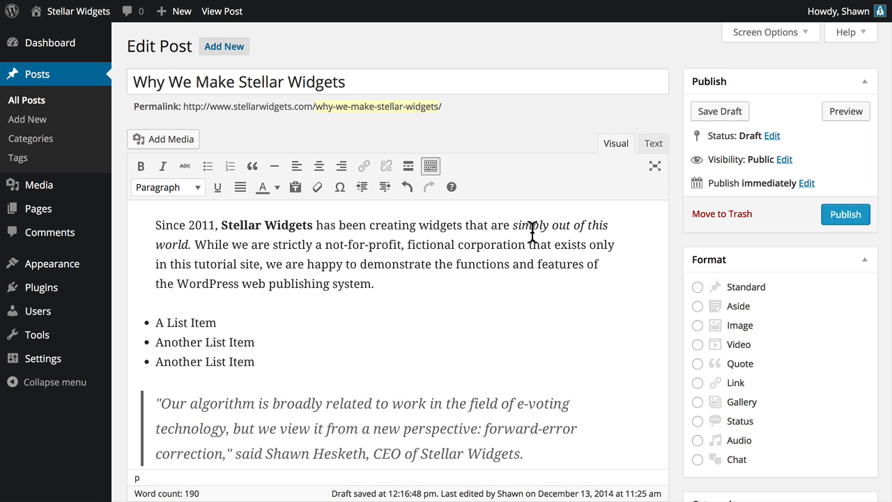